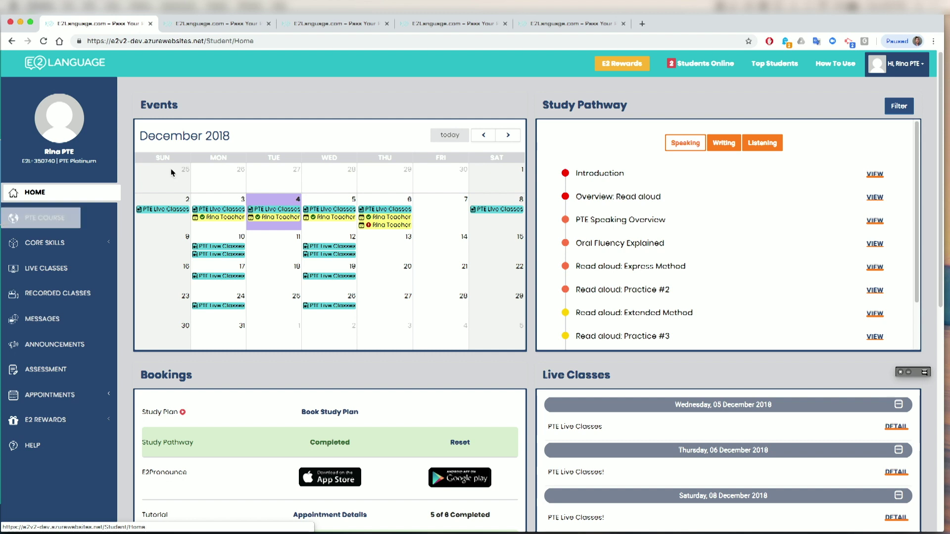
Step: Look through the Read Aloud section of the PTE course's speaking lessons, open Read Aloud Practice #1 and close it without starting
{"action": "left_click", "coordinate": [217, 26]}
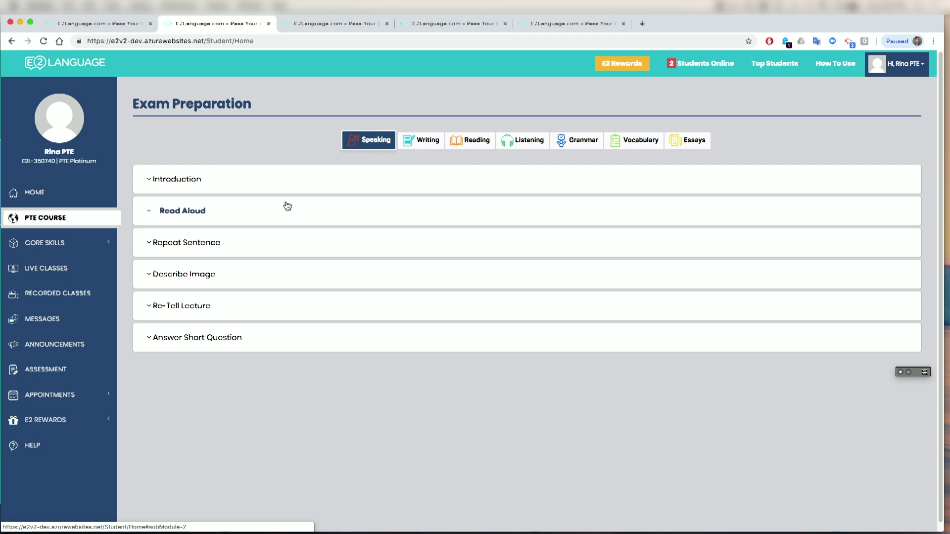
{"action": "left_click", "coordinate": [208, 212]}
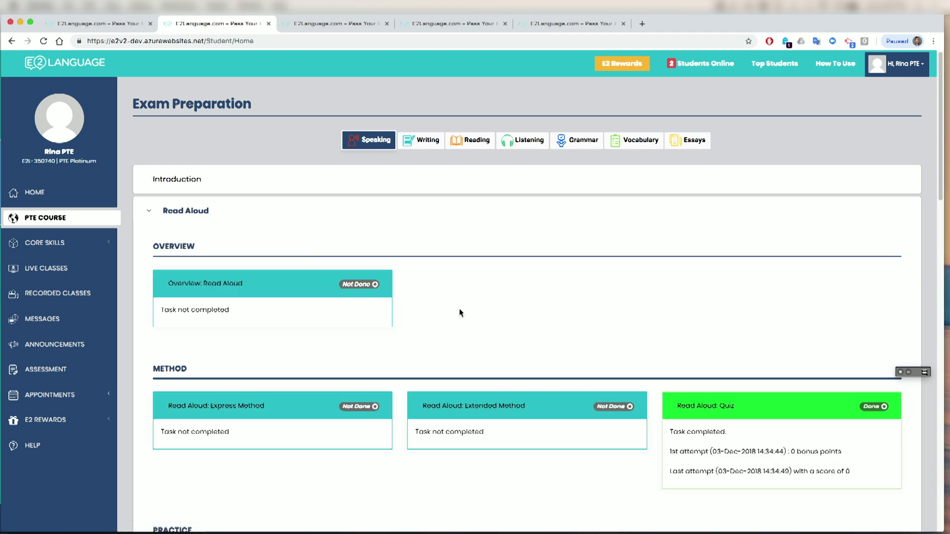
{"action": "scroll", "coordinate": [455, 306], "scroll_direction": "down", "scroll_amount": 3}
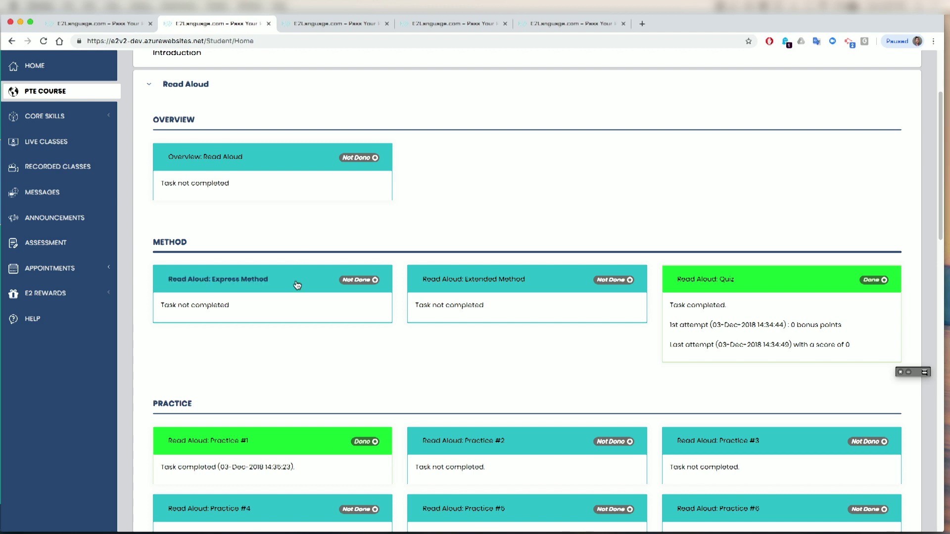
{"action": "scroll", "coordinate": [297, 282], "scroll_direction": "down", "scroll_amount": 3}
{"action": "left_click", "coordinate": [231, 326]}
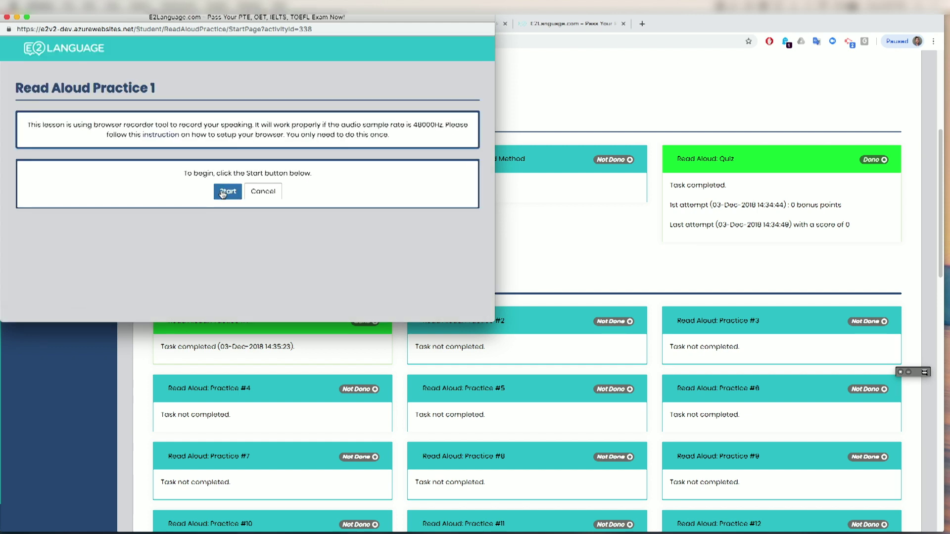
{"action": "left_click", "coordinate": [7, 19]}
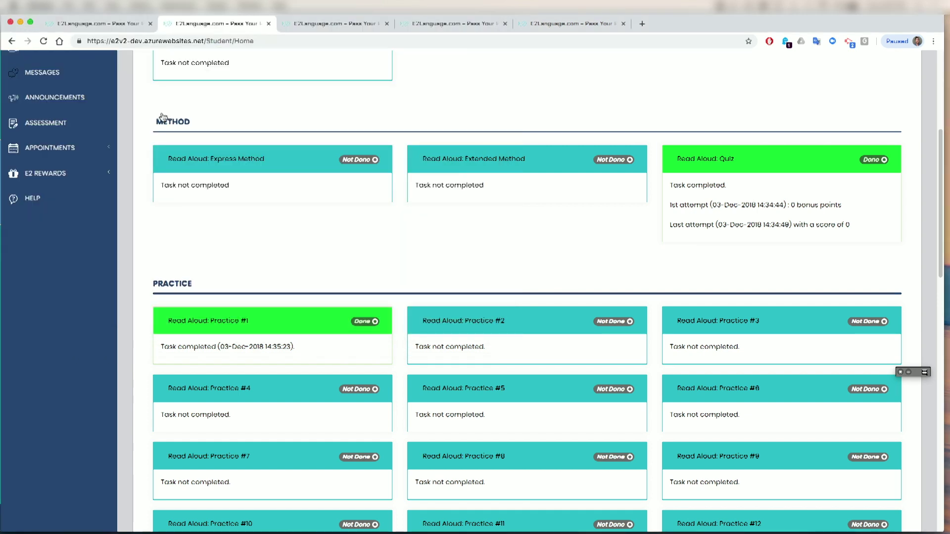
Step: In the Study Pathway Rules, answer No to having taken the test before and accept 65-78 as the needed score for all four skills
{"action": "left_click", "coordinate": [306, 26]}
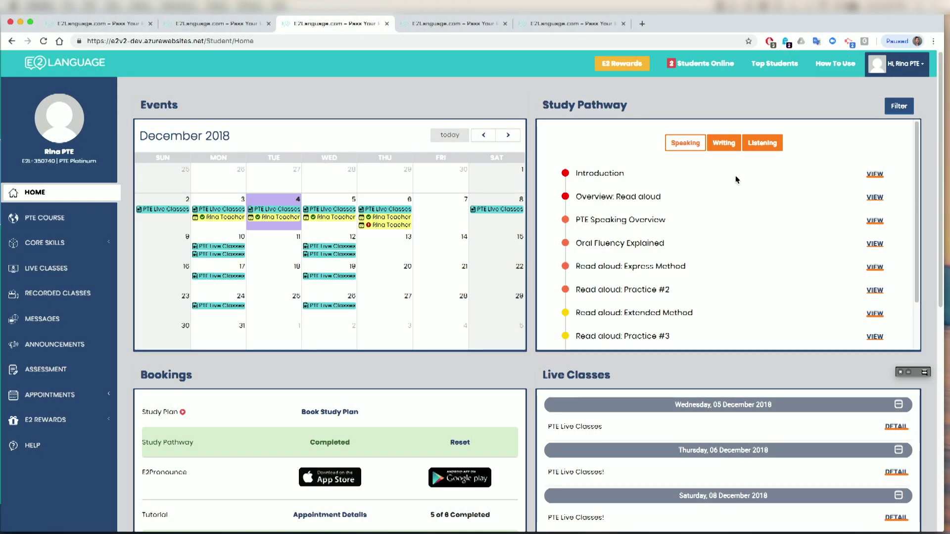
{"action": "left_click", "coordinate": [438, 23]}
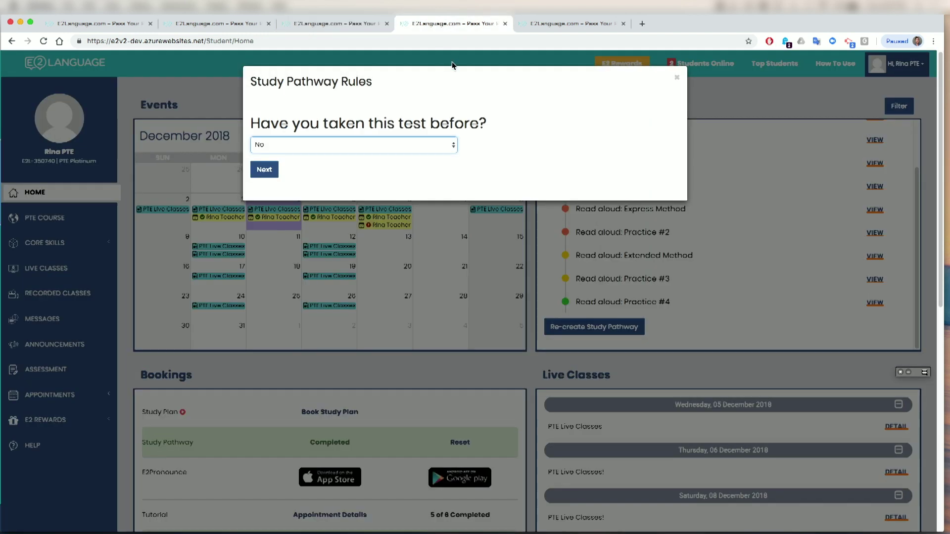
{"action": "left_click", "coordinate": [358, 145]}
{"action": "left_click", "coordinate": [347, 145]}
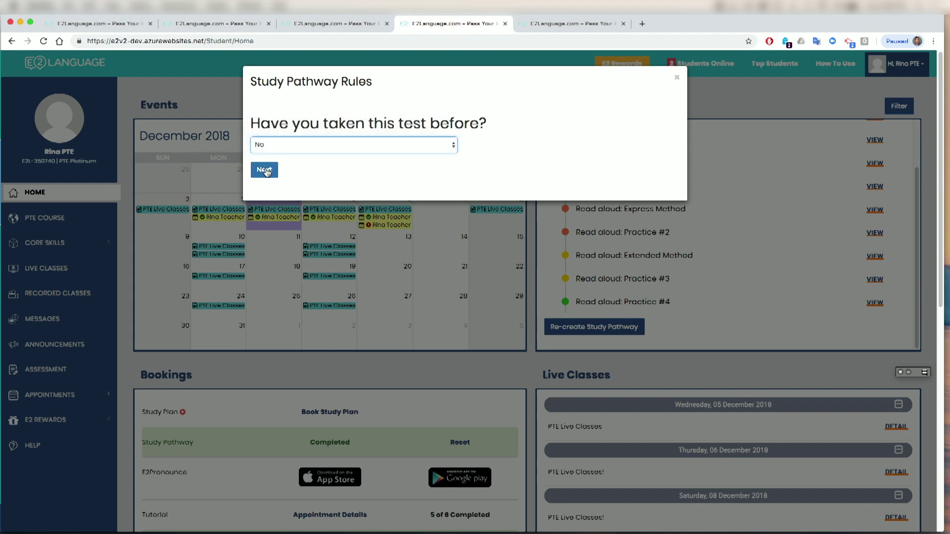
{"action": "left_click", "coordinate": [265, 170]}
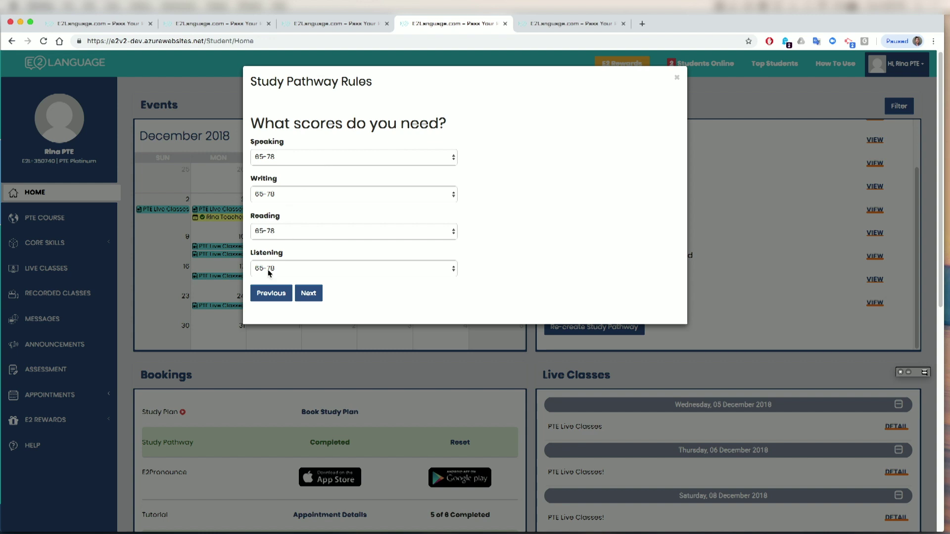
{"action": "left_click", "coordinate": [304, 294]}
Step: Set the next test date to 10 January 2019 and submit the study pathway
{"action": "left_click", "coordinate": [310, 157]}
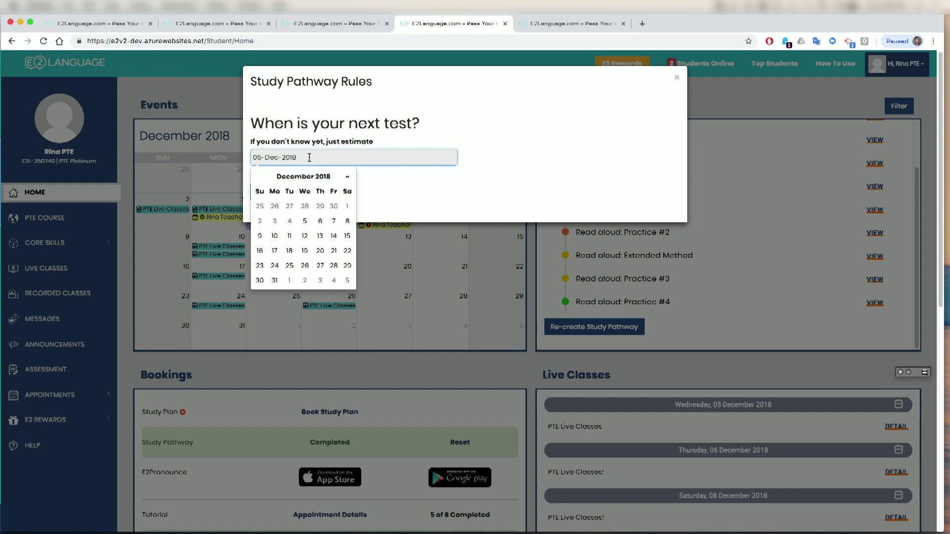
{"action": "left_click", "coordinate": [348, 177]}
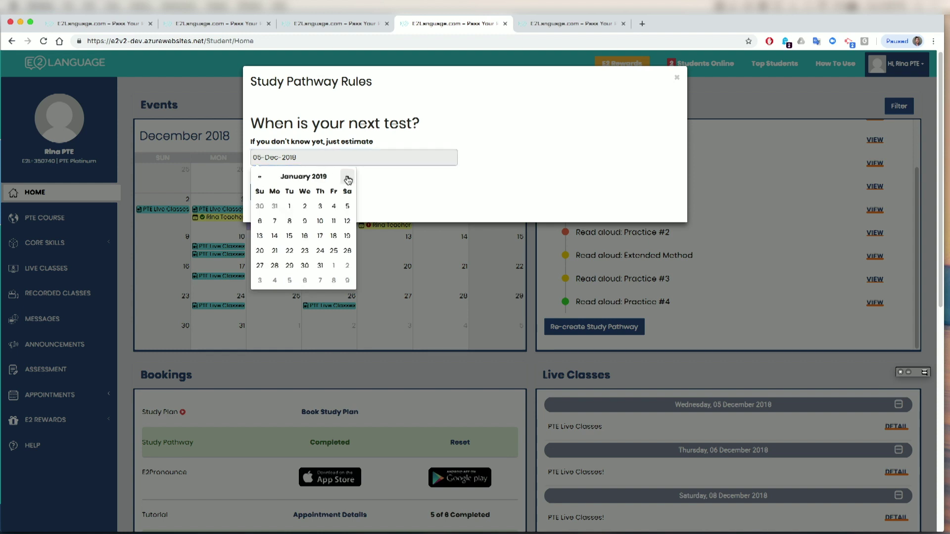
{"action": "left_click", "coordinate": [322, 222]}
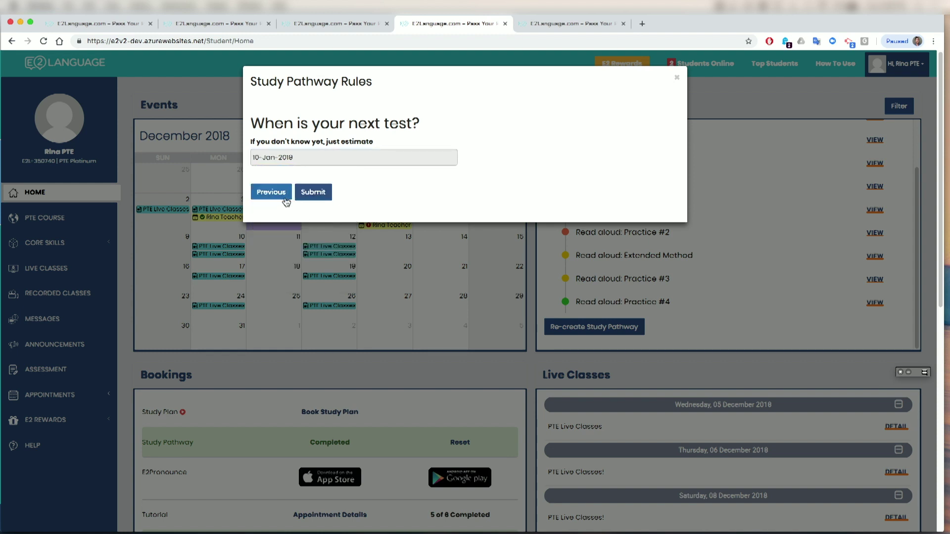
{"action": "left_click", "coordinate": [318, 196]}
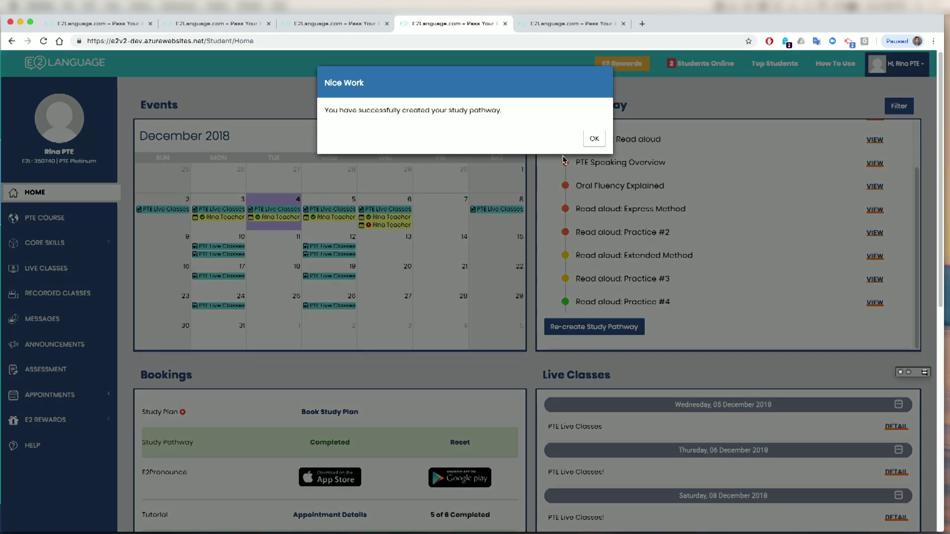
{"action": "left_click", "coordinate": [594, 138]}
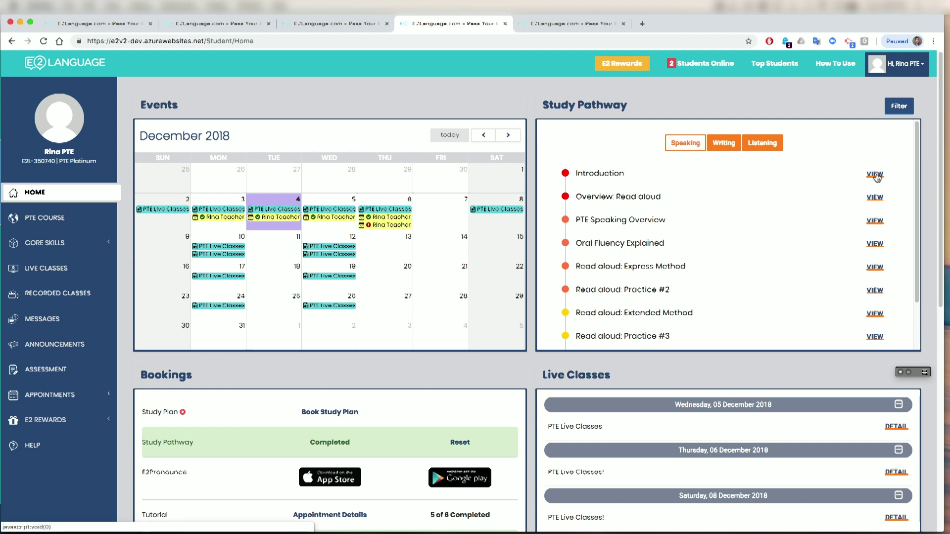
Step: Open the Overview: Read aloud lesson from the study pathway and close its video
{"action": "left_click", "coordinate": [874, 198]}
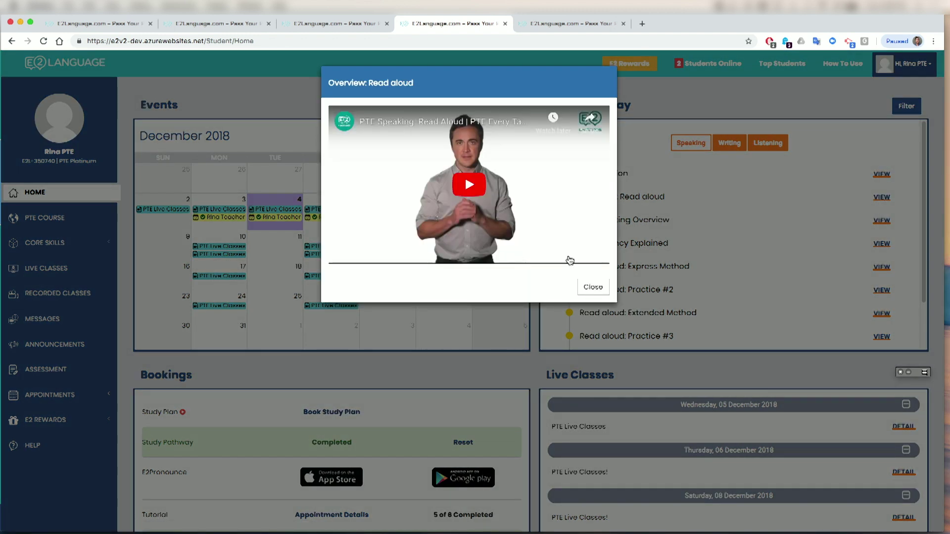
{"action": "left_click", "coordinate": [593, 287]}
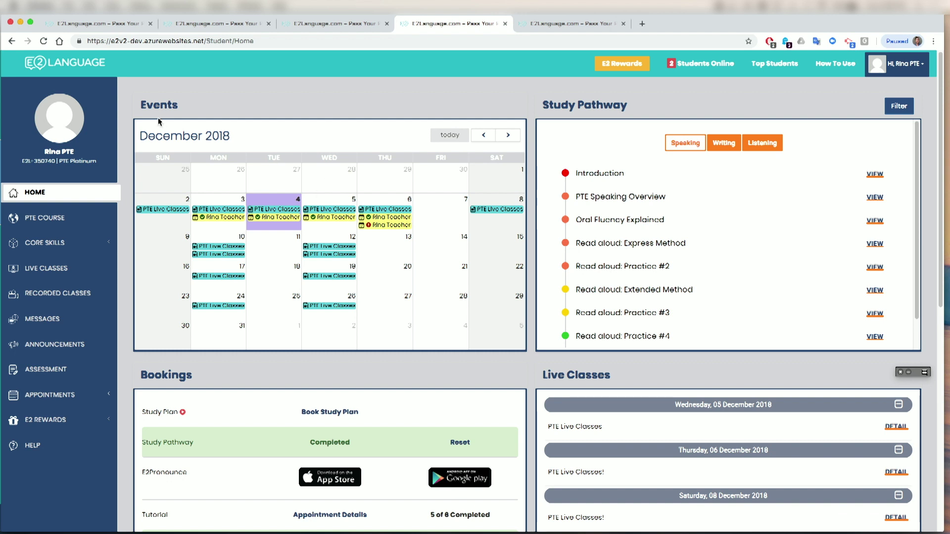
Step: Check the details of the 3 December live class and register for the 12 December 07:00 live class from the events calendar
{"action": "left_click", "coordinate": [222, 210]}
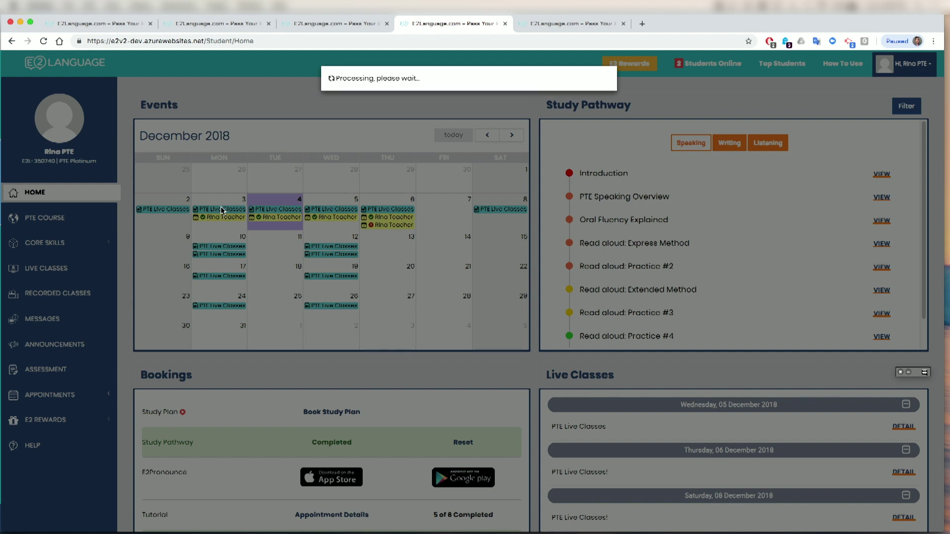
{"action": "scroll", "coordinate": [610, 257], "scroll_direction": "down", "scroll_amount": 1}
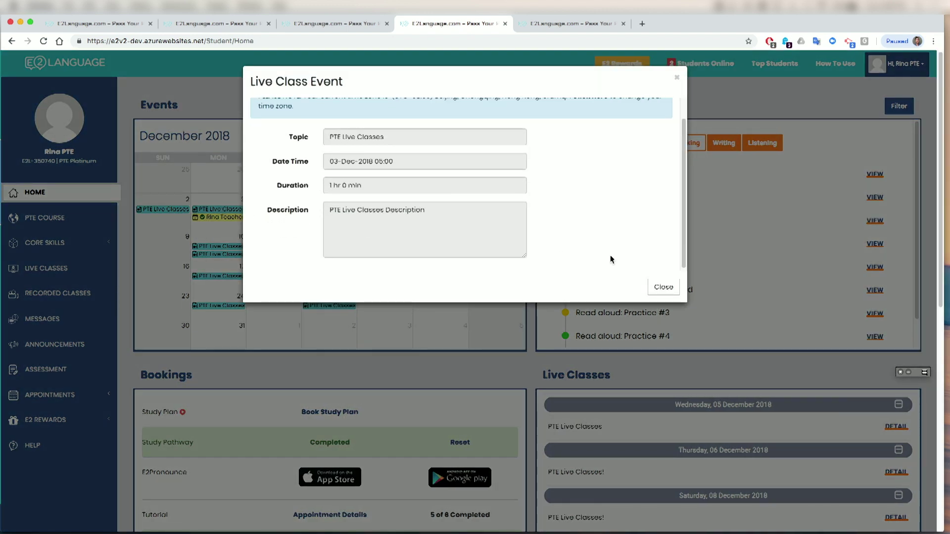
{"action": "left_click", "coordinate": [664, 287]}
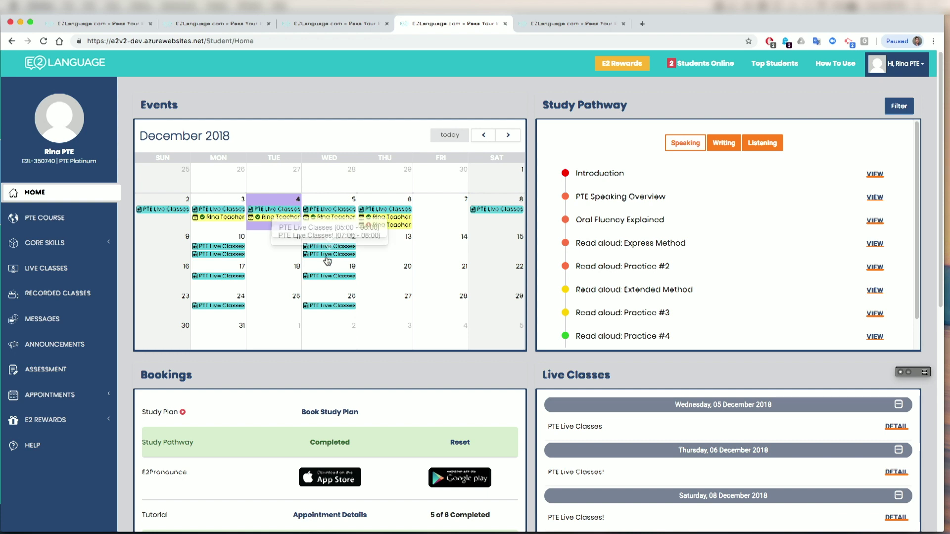
{"action": "left_click", "coordinate": [328, 256]}
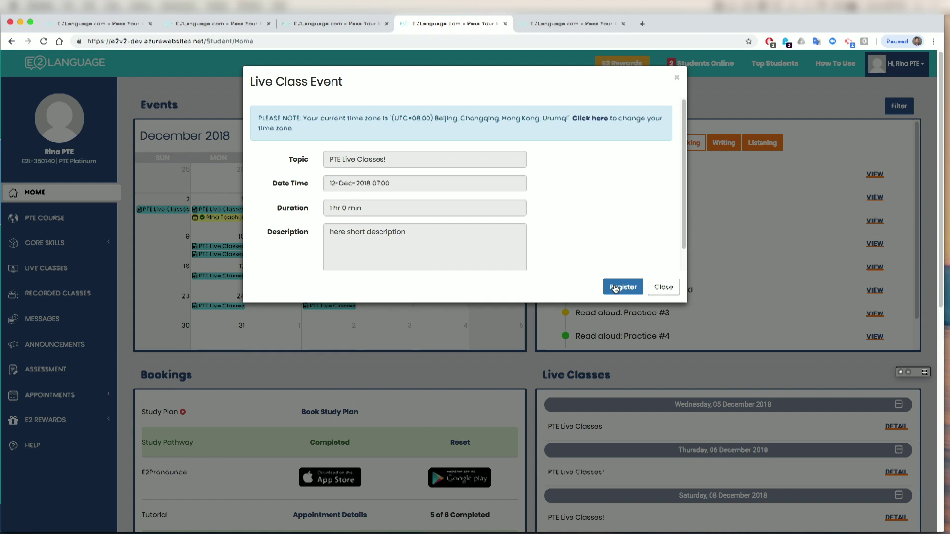
{"action": "left_click", "coordinate": [615, 289]}
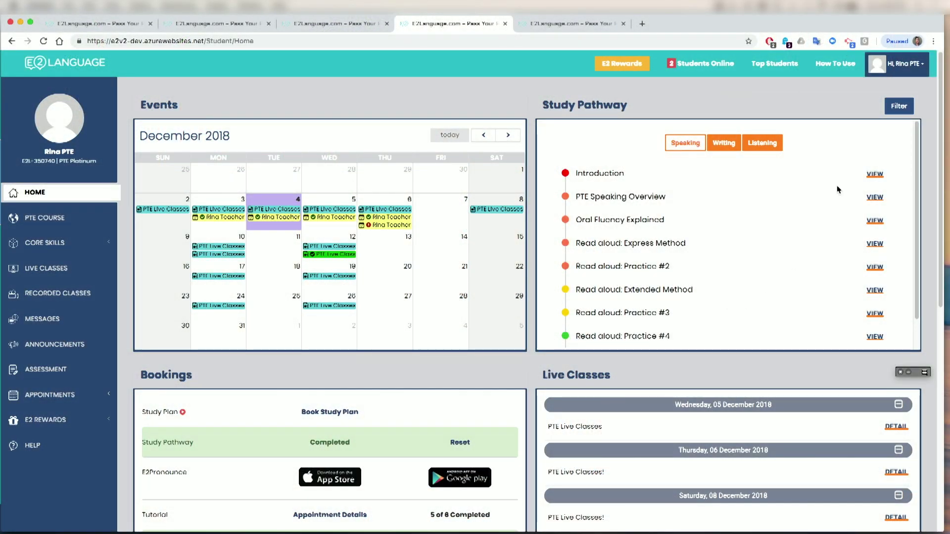
Step: Open the student profile and keep the time zone at (UTC+08:00) Beijing, Chongqing, Hong Kong, Urumqi
{"action": "left_click", "coordinate": [905, 77]}
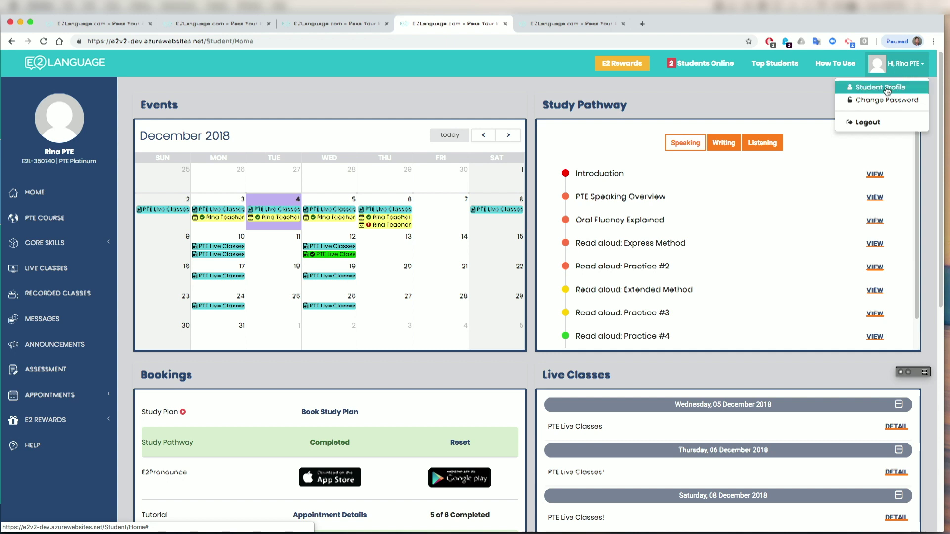
{"action": "left_click", "coordinate": [885, 87]}
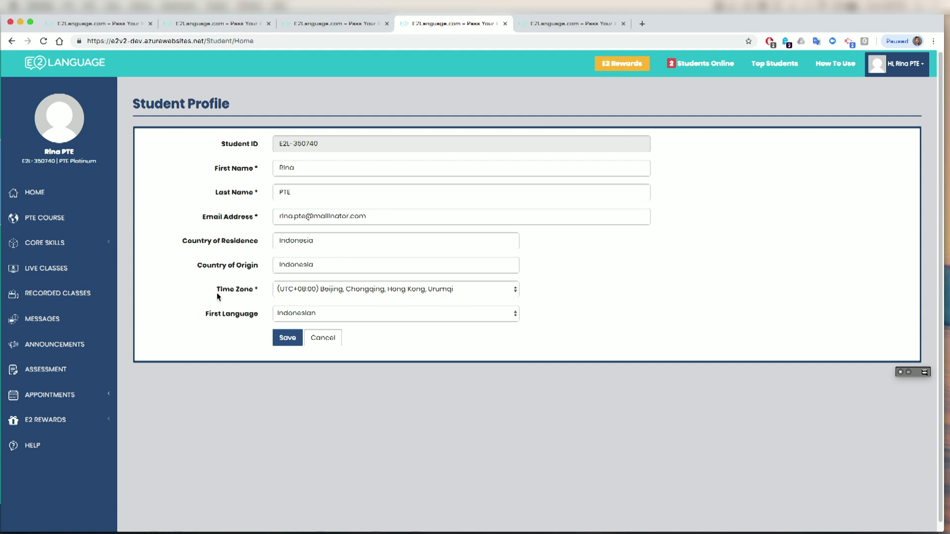
{"action": "left_click", "coordinate": [300, 292]}
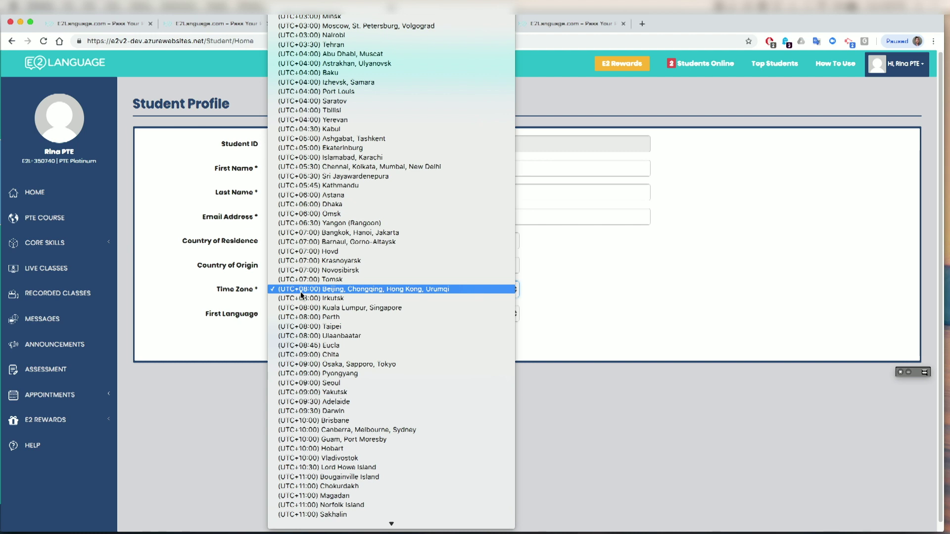
{"action": "left_click", "coordinate": [301, 290]}
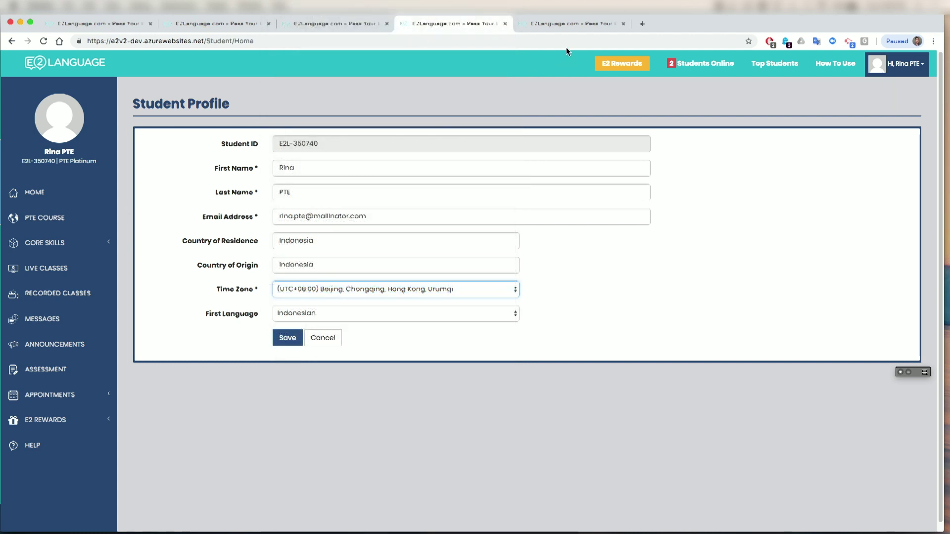
Step: Review the Bookings, Live Classes and Progress sections on the other open student home page
{"action": "left_click", "coordinate": [556, 22]}
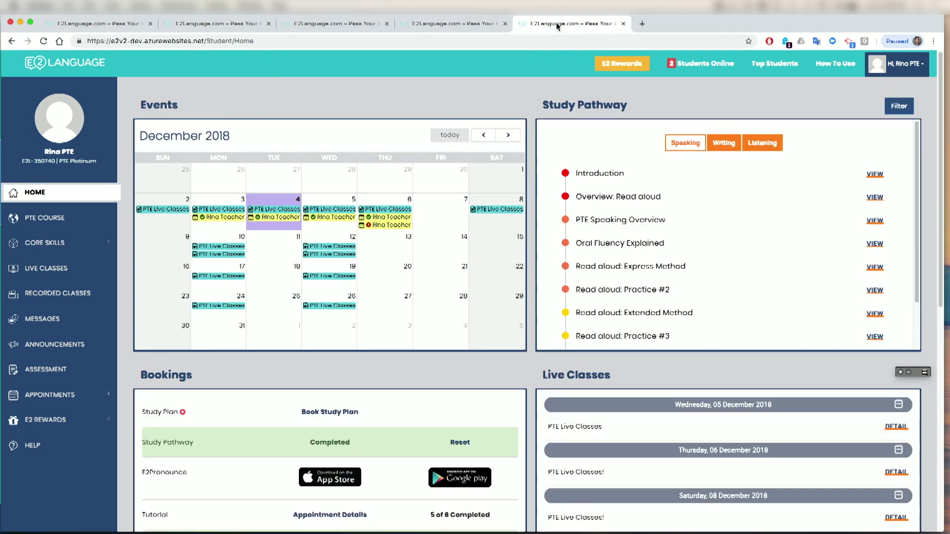
{"action": "scroll", "coordinate": [426, 356], "scroll_direction": "down", "scroll_amount": 3}
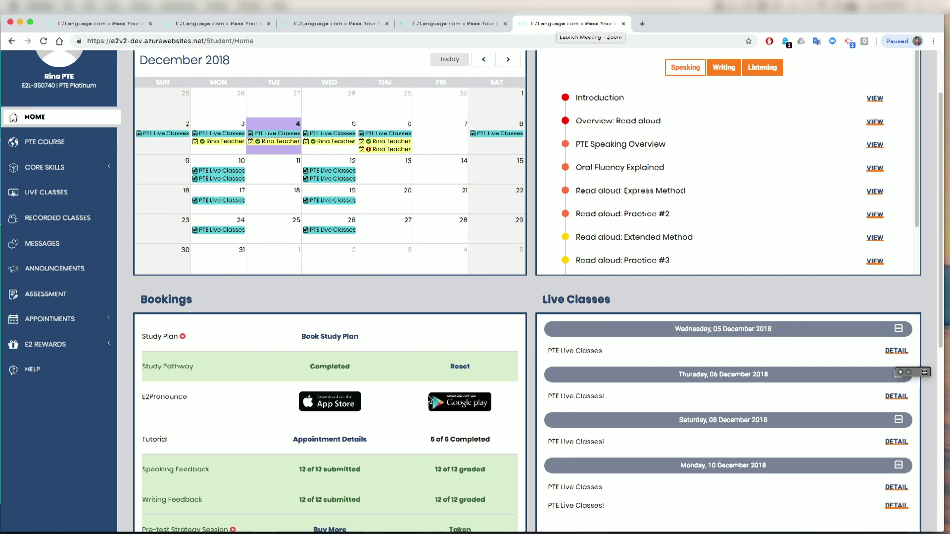
{"action": "scroll", "coordinate": [313, 238], "scroll_direction": "down", "scroll_amount": 2}
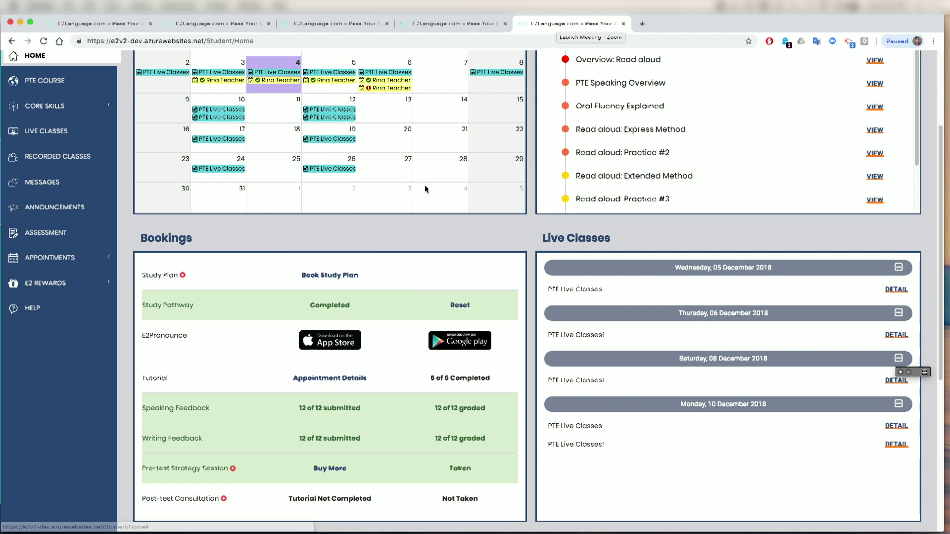
{"action": "mouse_move", "coordinate": [389, 91]}
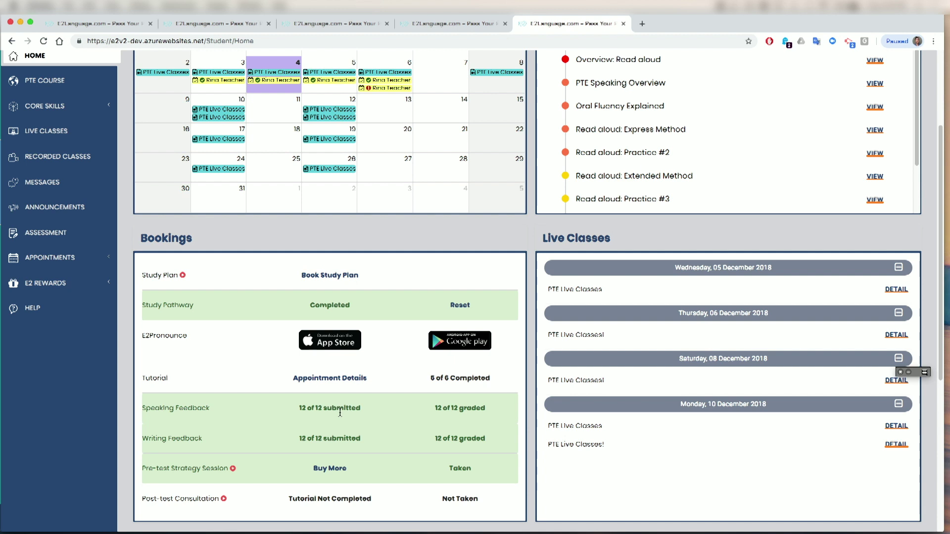
{"action": "scroll", "coordinate": [339, 415], "scroll_direction": "down", "scroll_amount": 1}
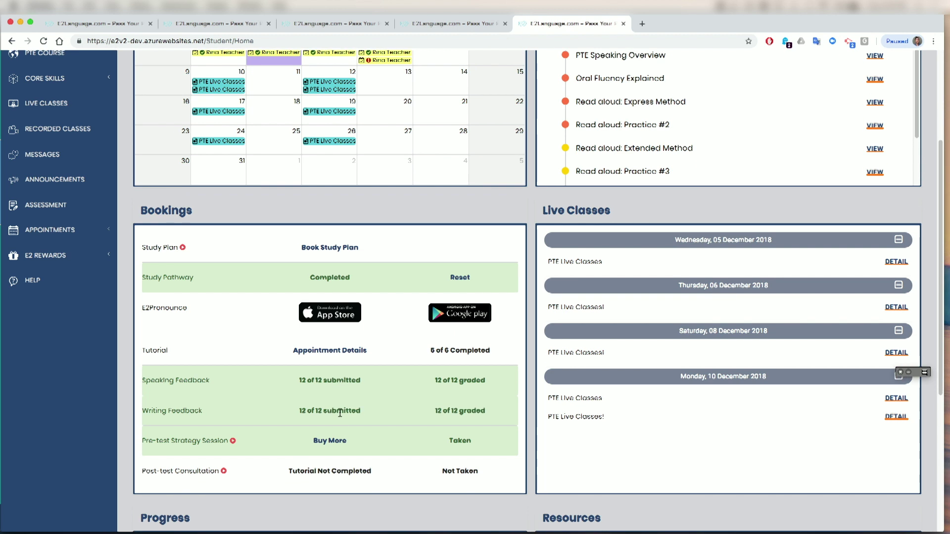
{"action": "scroll", "coordinate": [340, 412], "scroll_direction": "down", "scroll_amount": 9}
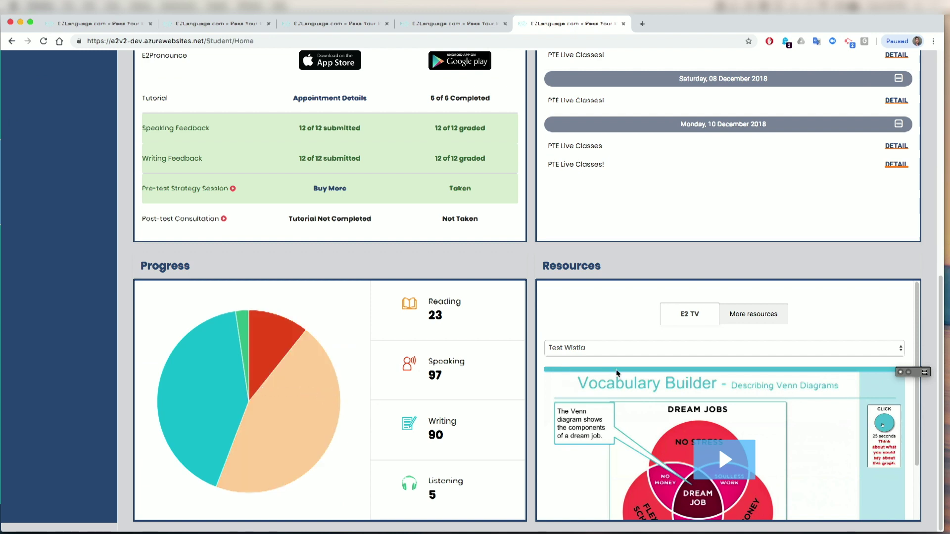
Step: Choose the Words & Rules video in the E2 TV resources
{"action": "left_click", "coordinate": [589, 351]}
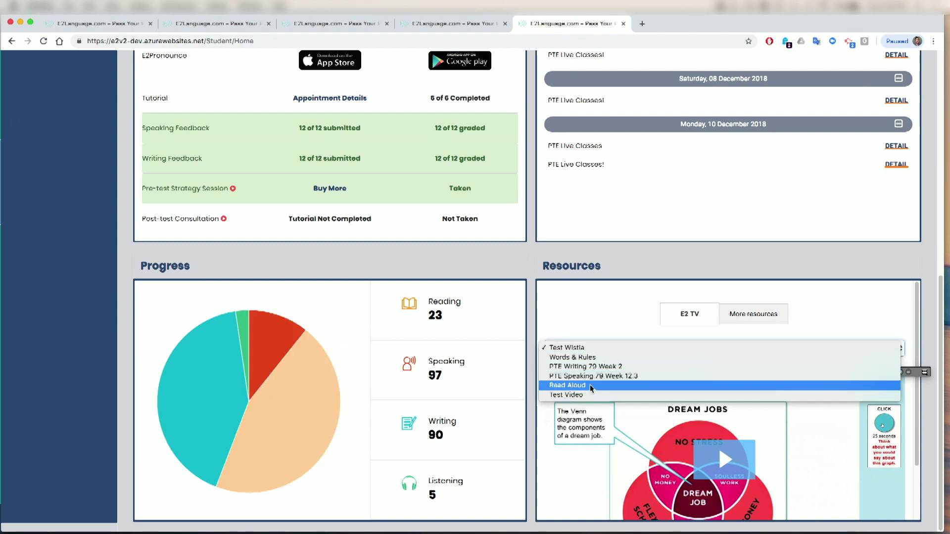
{"action": "left_click", "coordinate": [587, 357]}
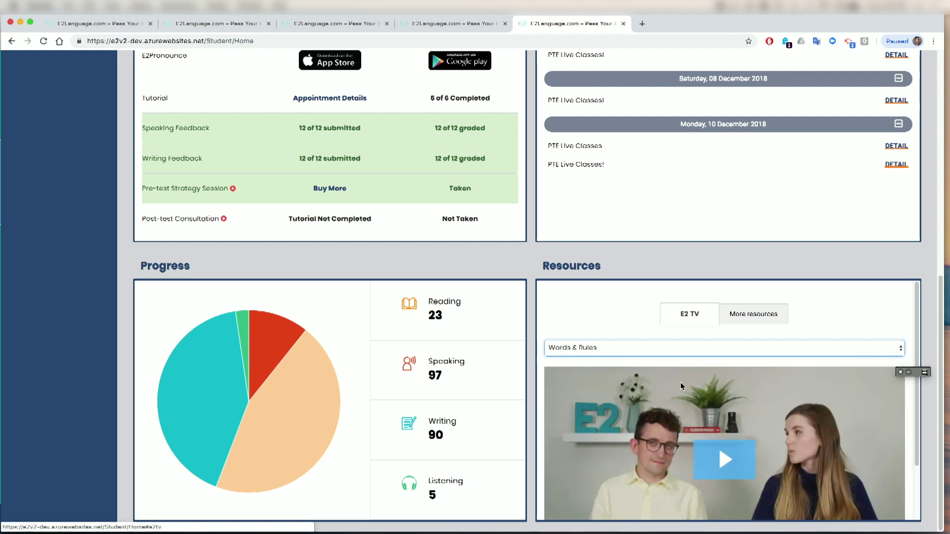
{"action": "scroll", "coordinate": [680, 376], "scroll_direction": "down", "scroll_amount": 2}
{"action": "scroll", "coordinate": [777, 356], "scroll_direction": "up", "scroll_amount": 1}
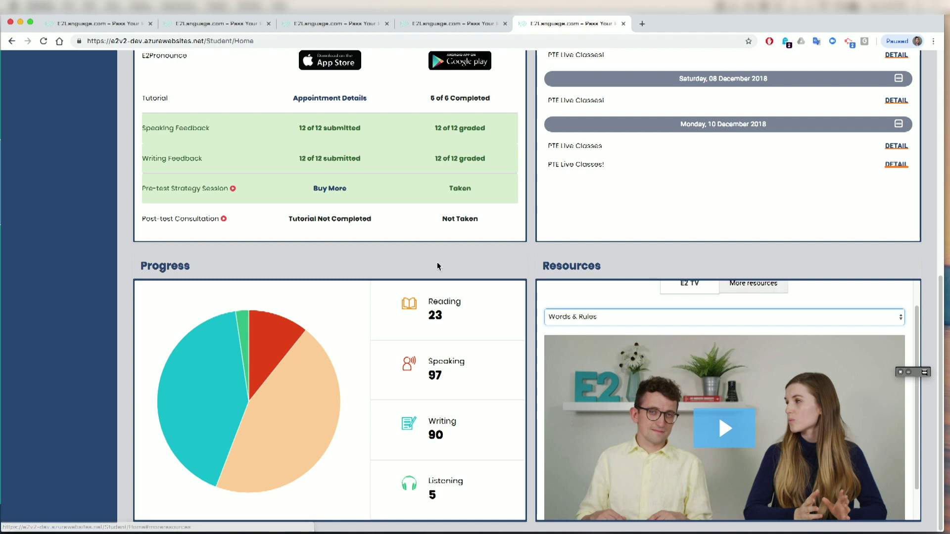
Step: Expand the E2 Rewards navigation entry and open the E2 Rewards page
{"action": "scroll", "coordinate": [438, 267], "scroll_direction": "up", "scroll_amount": 4}
{"action": "scroll", "coordinate": [438, 266], "scroll_direction": "up", "scroll_amount": 5}
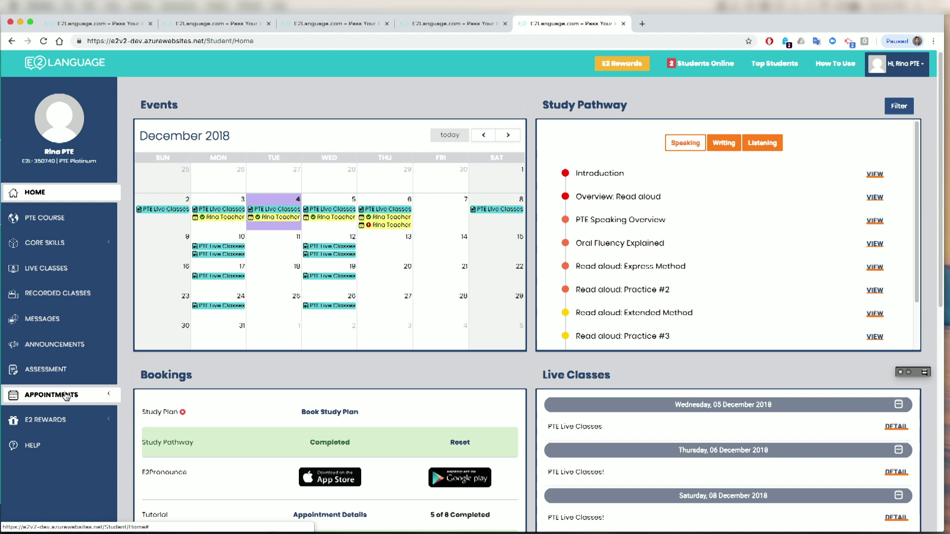
{"action": "left_click", "coordinate": [45, 420]}
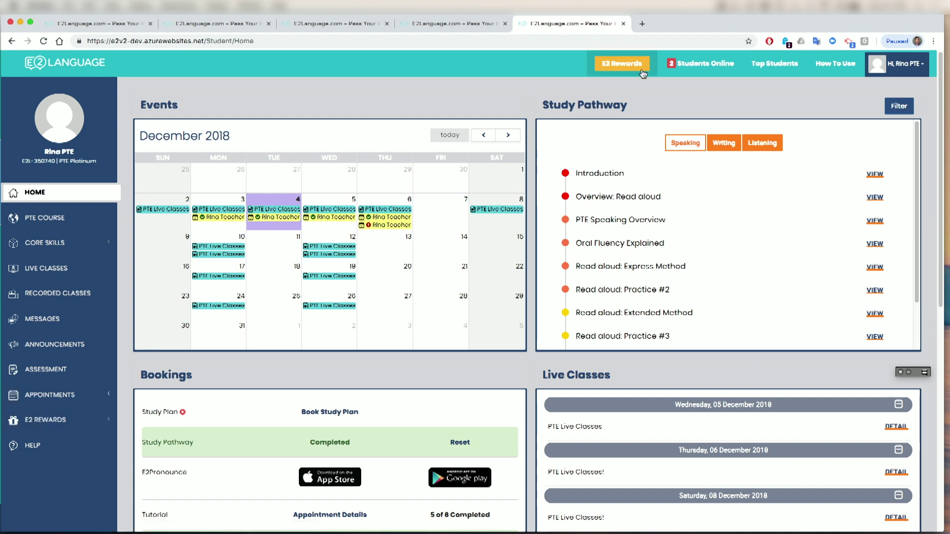
{"action": "left_click", "coordinate": [625, 64]}
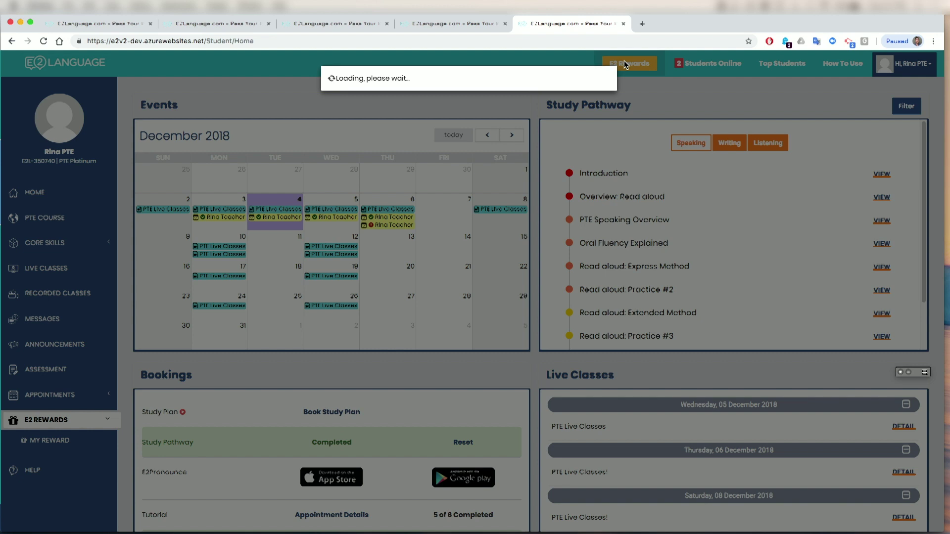